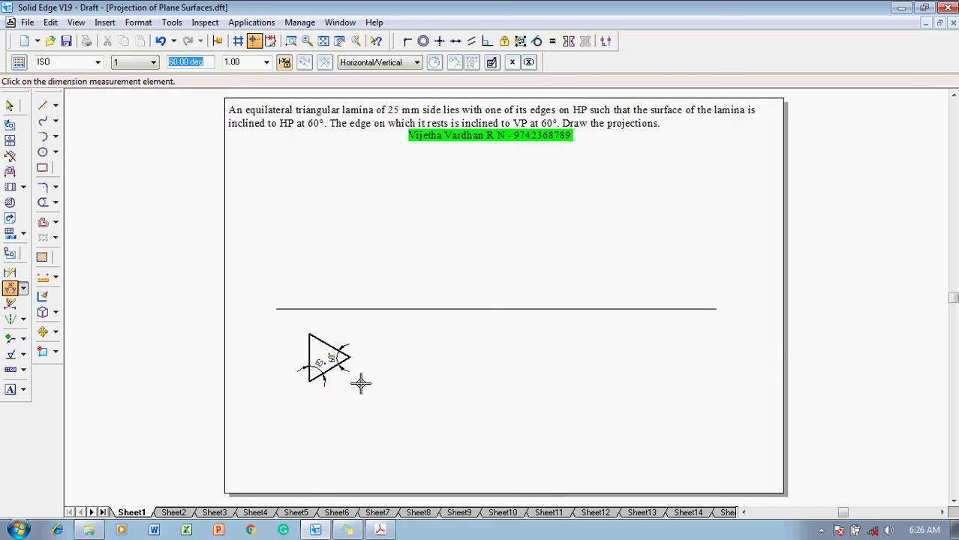
Step: Undo the two 60° angle dimensions, save, and dimension the triangle's left edge as 25 mm
key(ctrl+z)
key(ctrl+z)
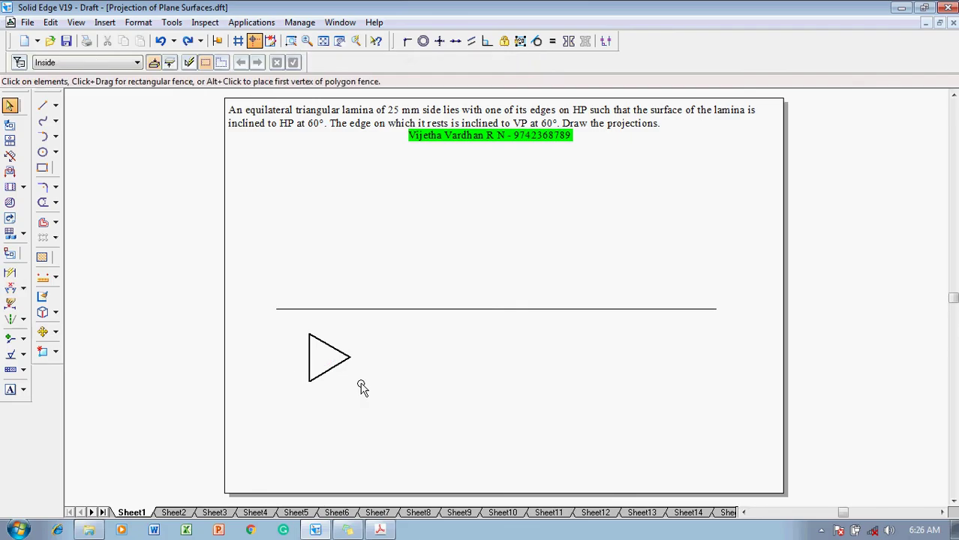
key(ctrl+s)
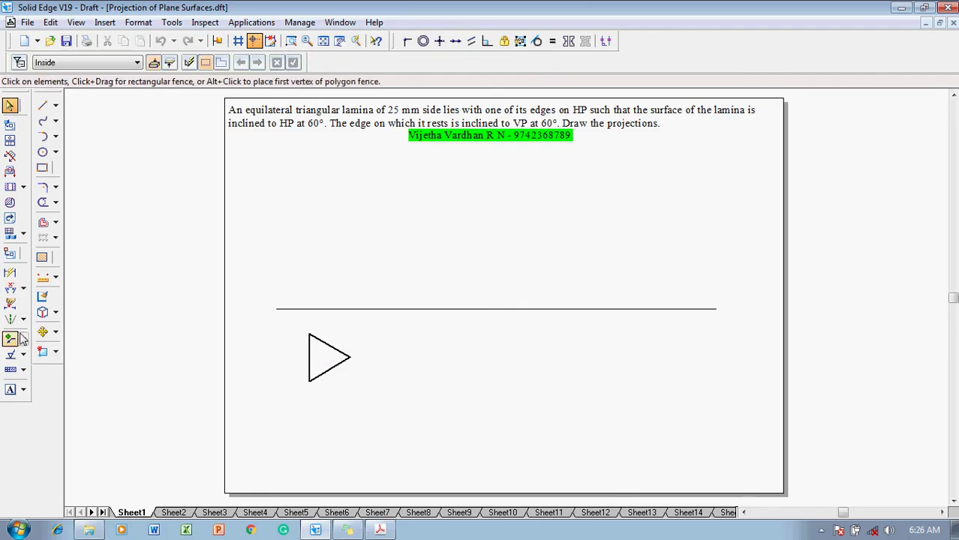
click(11, 273)
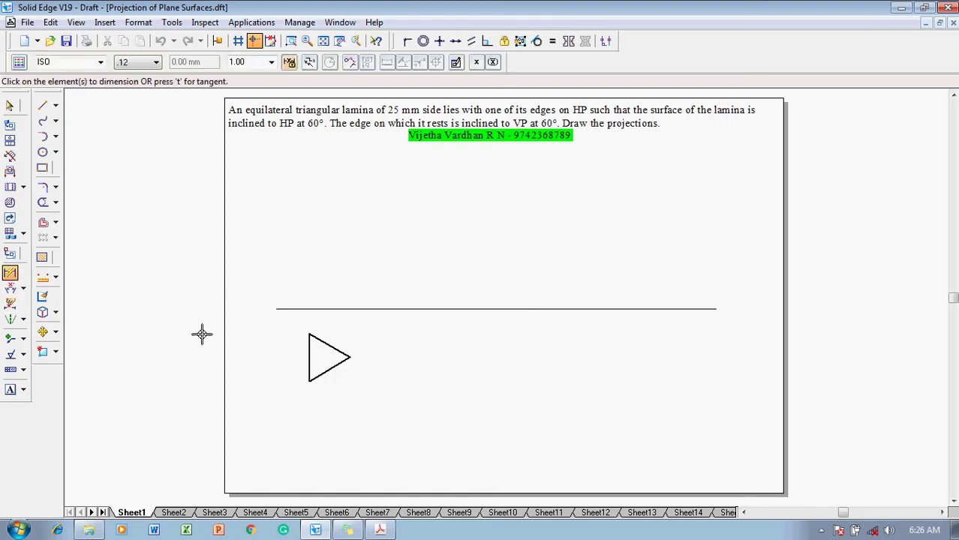
click(311, 357)
click(294, 355)
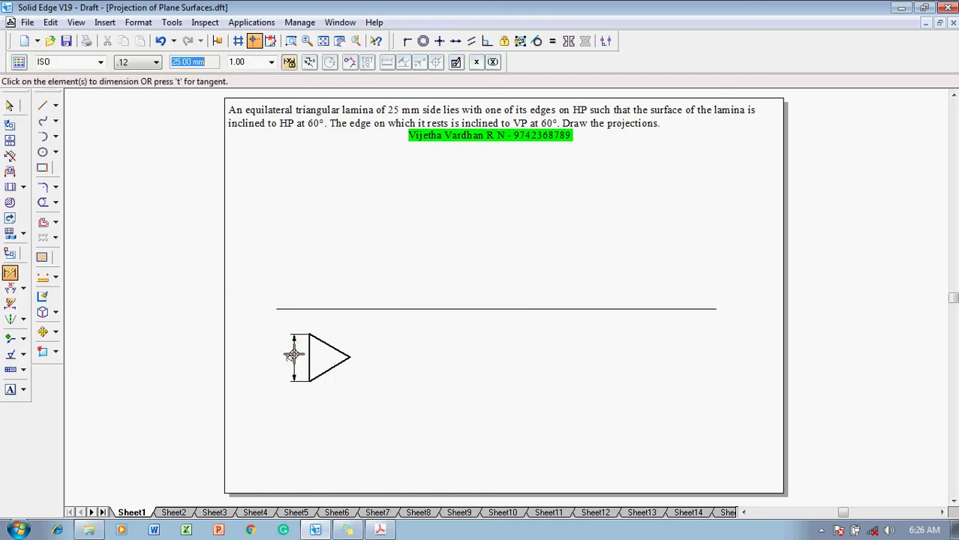
key(Escape)
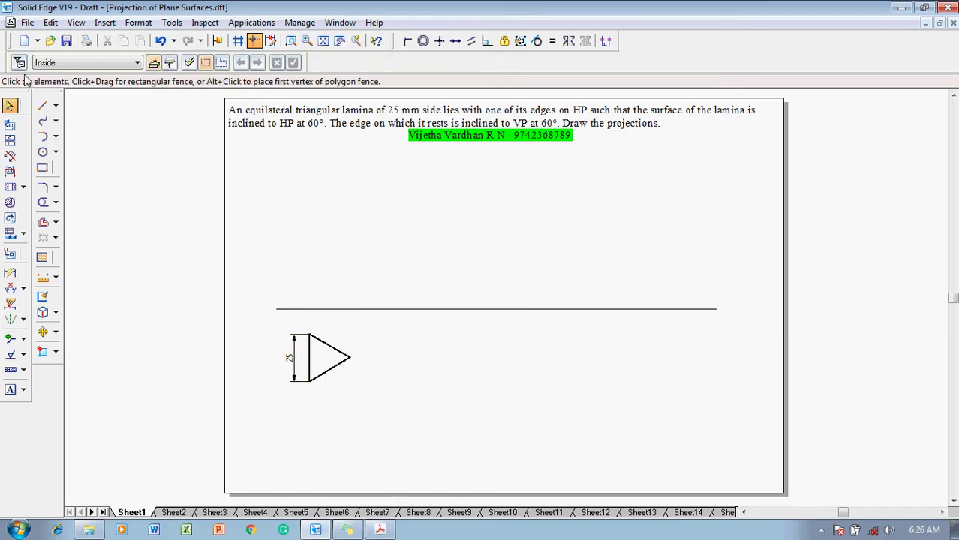
Step: Draw vertical projectors from the triangle's top and right vertices up to the XY line
click(42, 106)
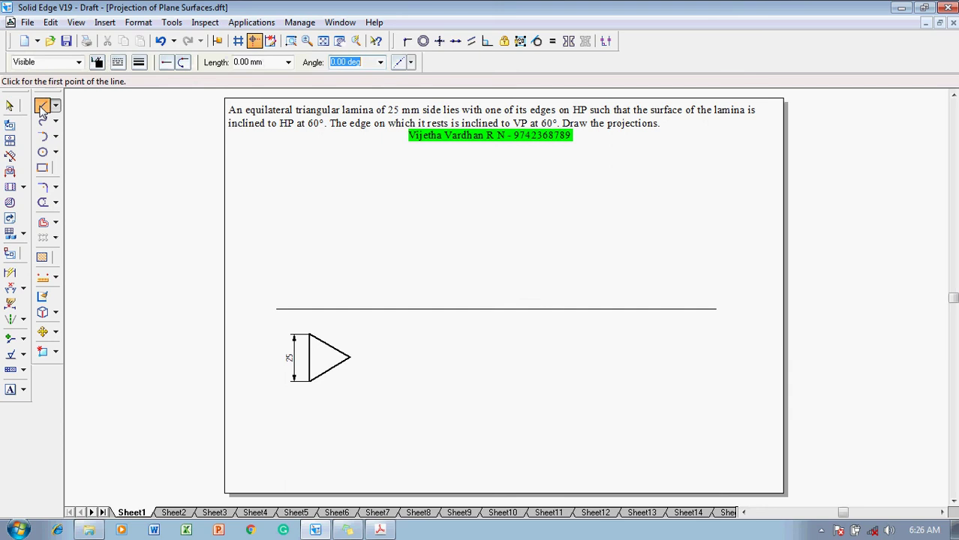
click(139, 62)
click(148, 81)
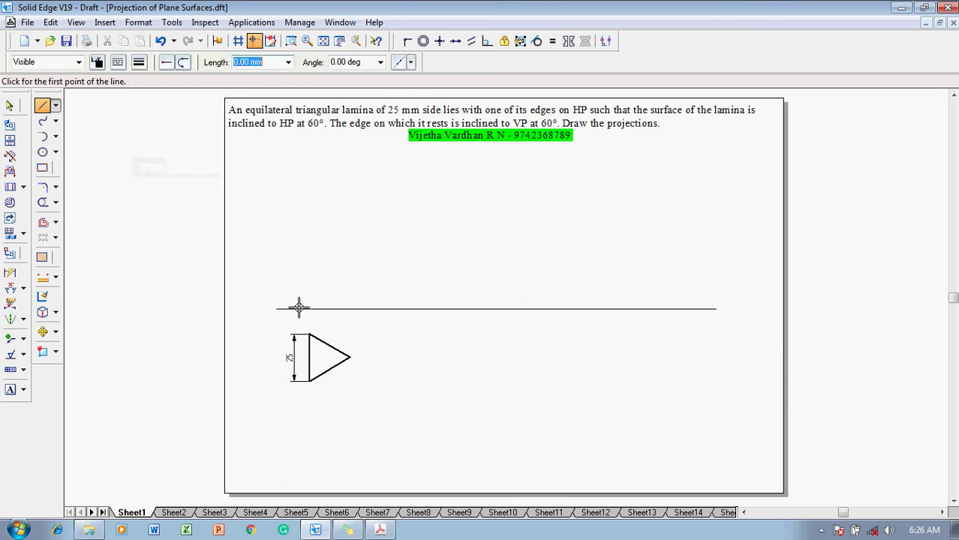
click(309, 334)
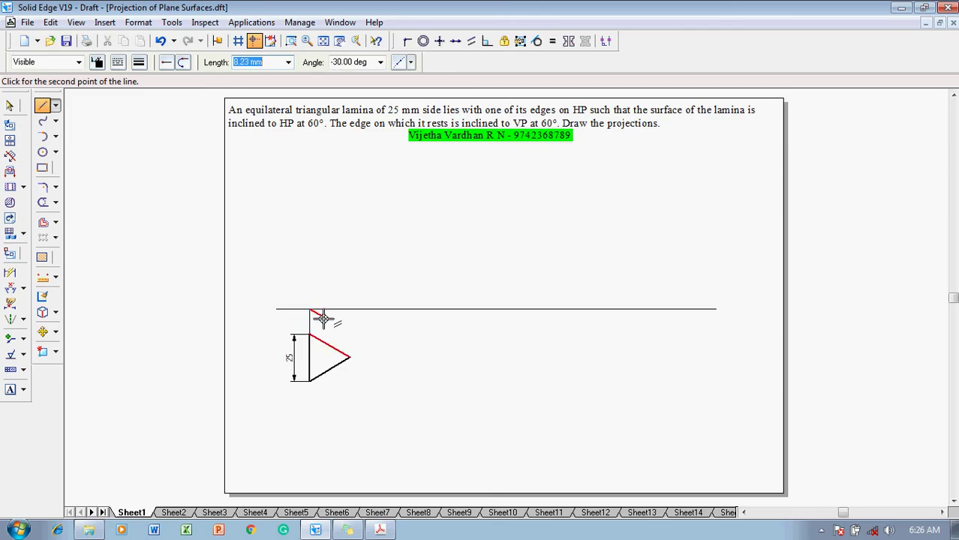
click(309, 309)
click(351, 356)
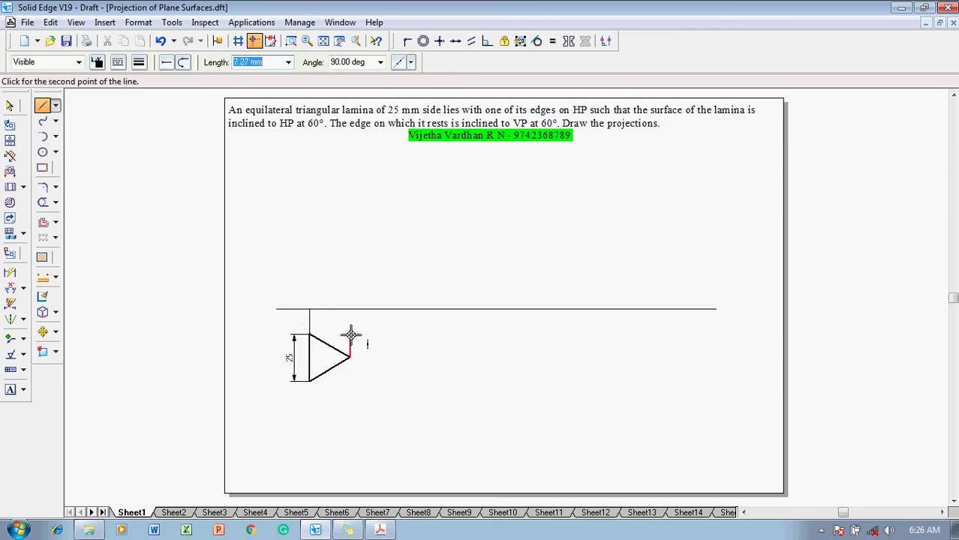
right_click(339, 272)
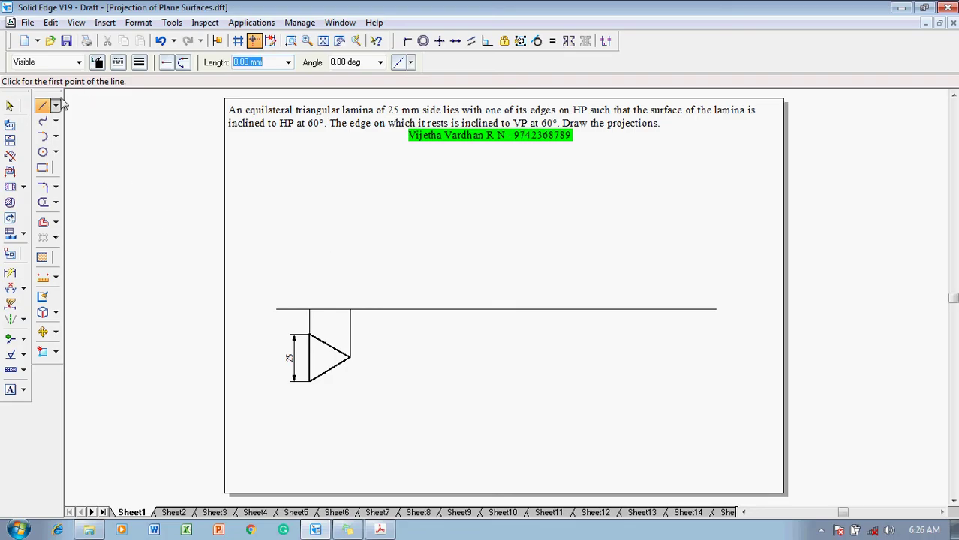
Step: Draw the front-view line along XY between the two projectors in a thicker line width
click(141, 62)
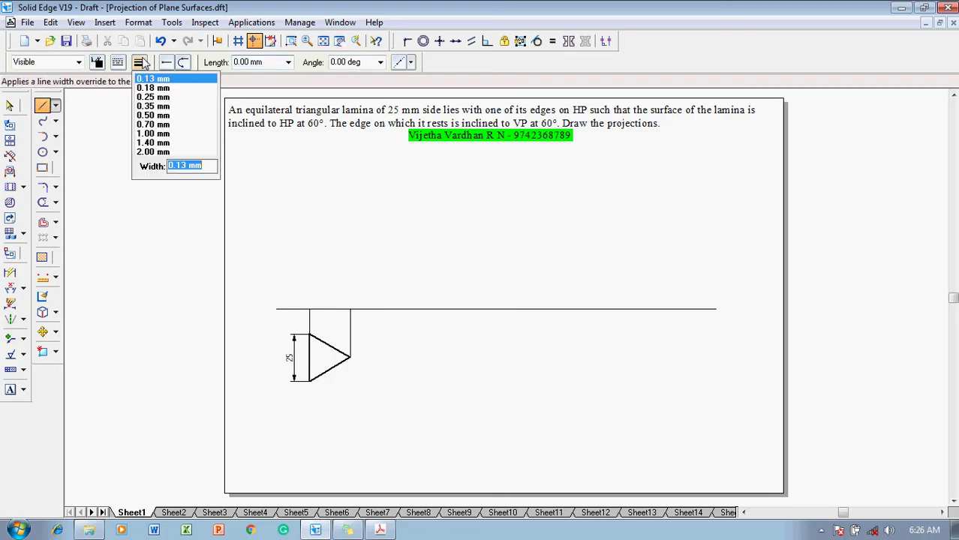
click(149, 114)
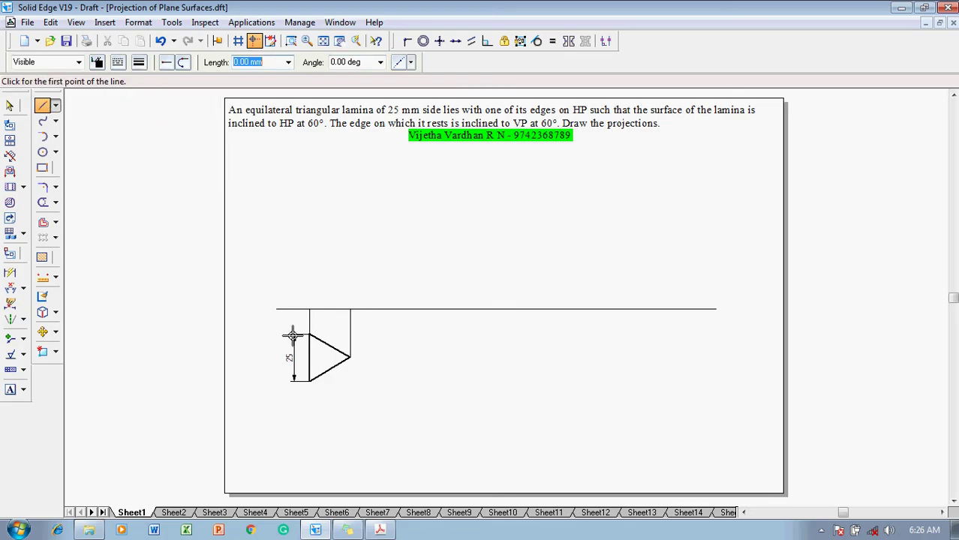
click(309, 308)
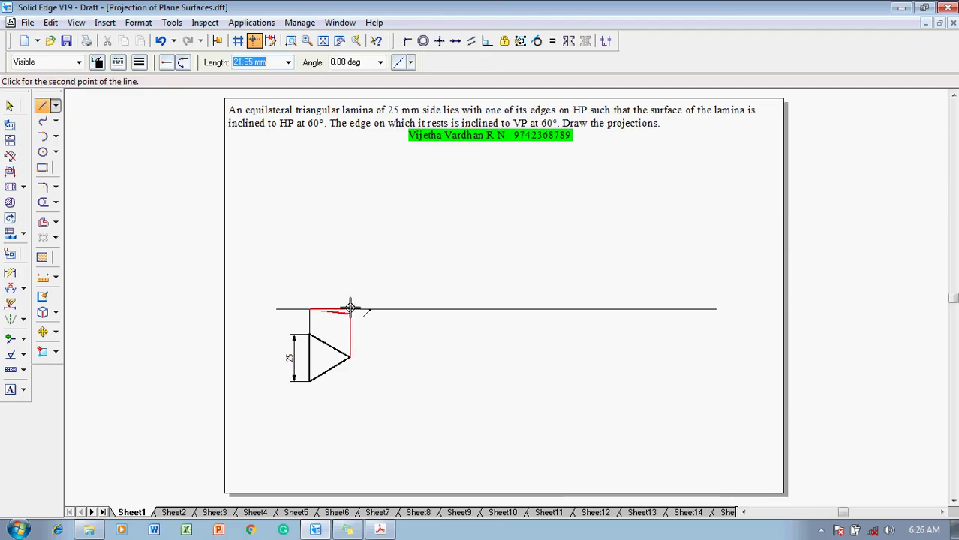
click(350, 309)
right_click(349, 284)
key(Escape)
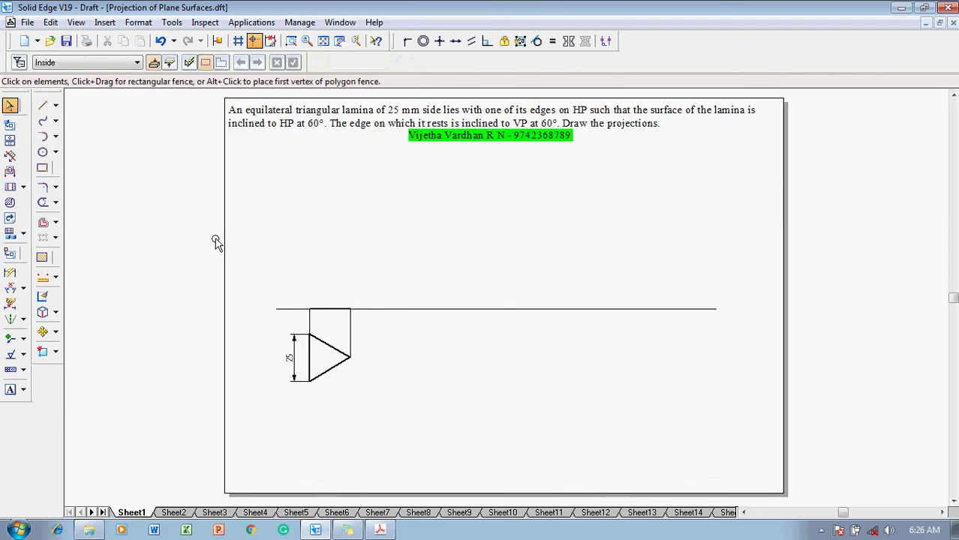
Step: Label the XY line ends X and Y and add the HP label below the line
click(10, 389)
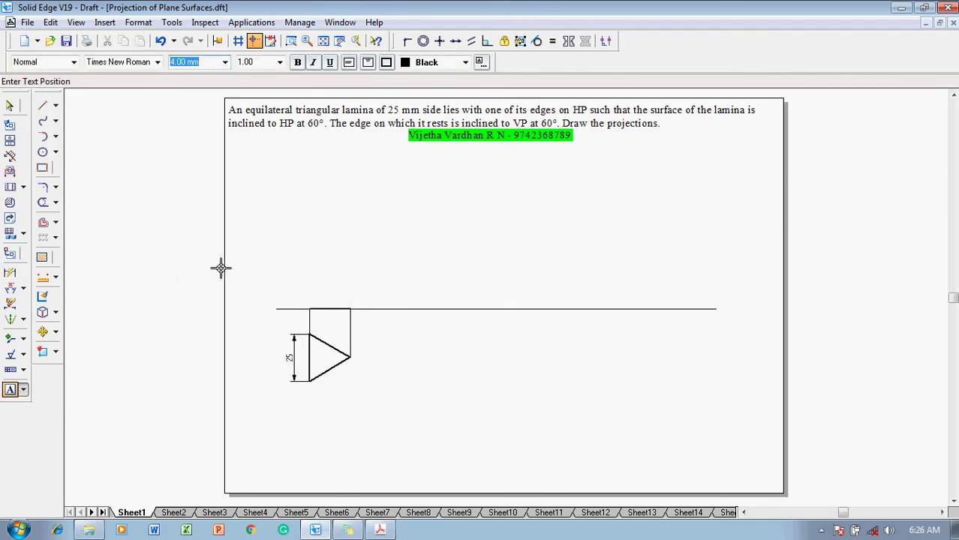
click(262, 303)
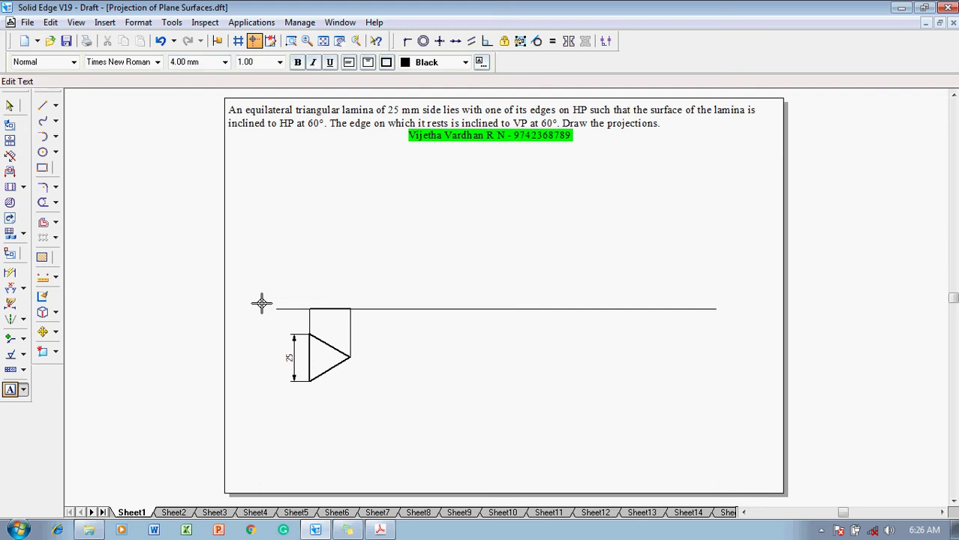
text(X)
click(723, 301)
click(720, 303)
text(Y)
click(297, 320)
key(Escape)
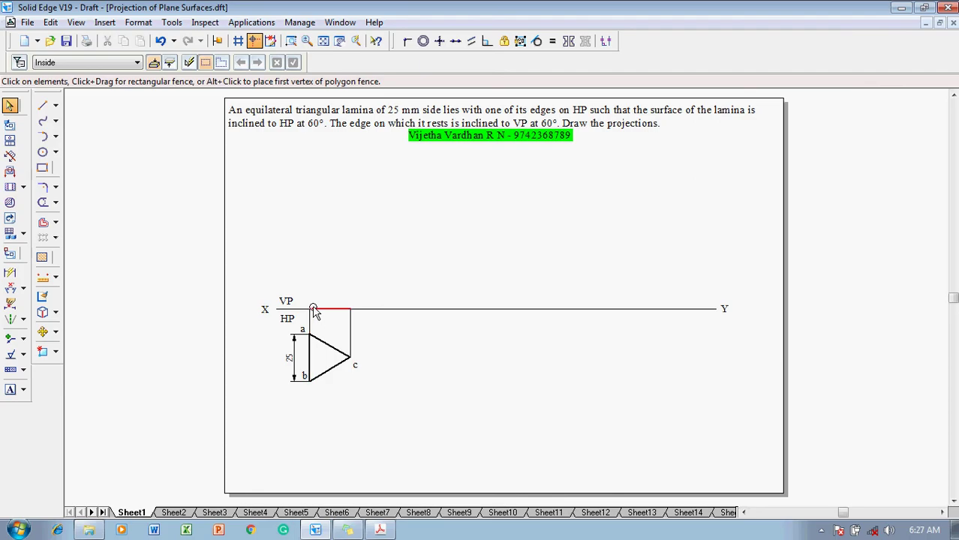
Step: Add the VP and front-view labels b'(a') and c' above the XY line
click(10, 389)
click(309, 295)
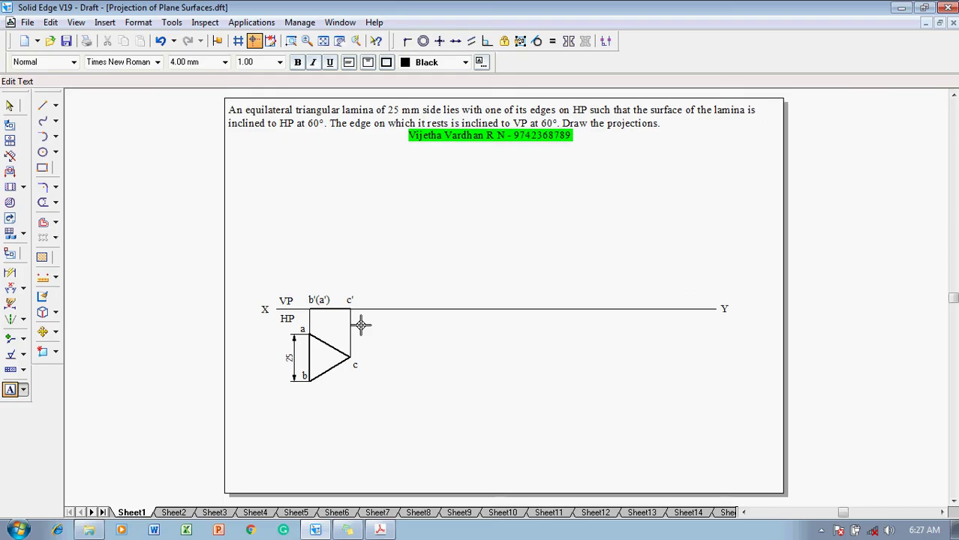
key(Escape)
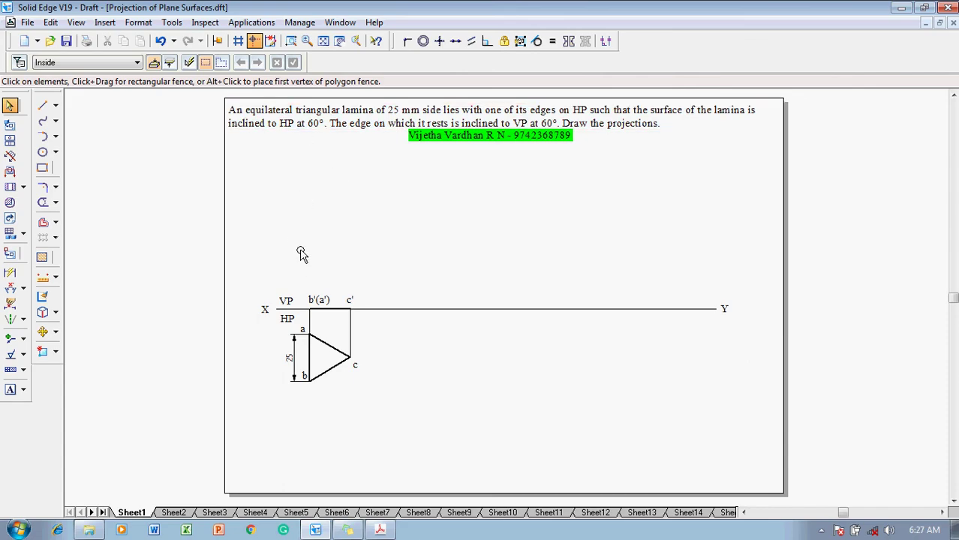
Step: Copy the front-view edge with its b'(a') and c' labels further right along XY
drag(304, 280, 367, 323)
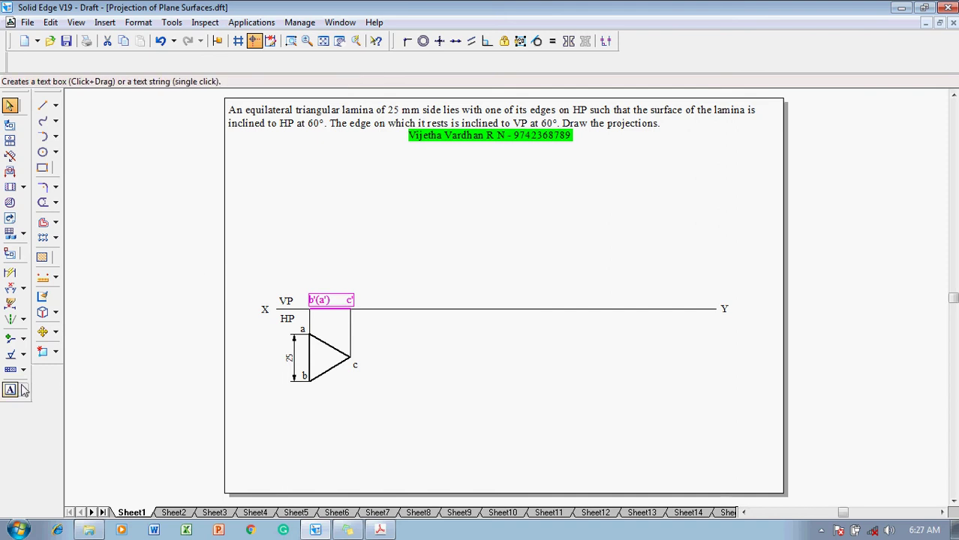
click(47, 337)
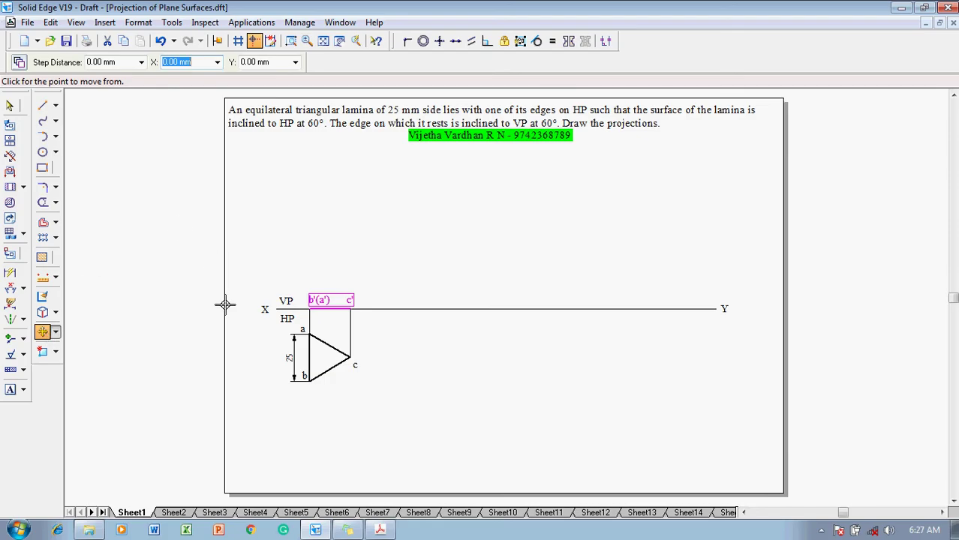
click(312, 308)
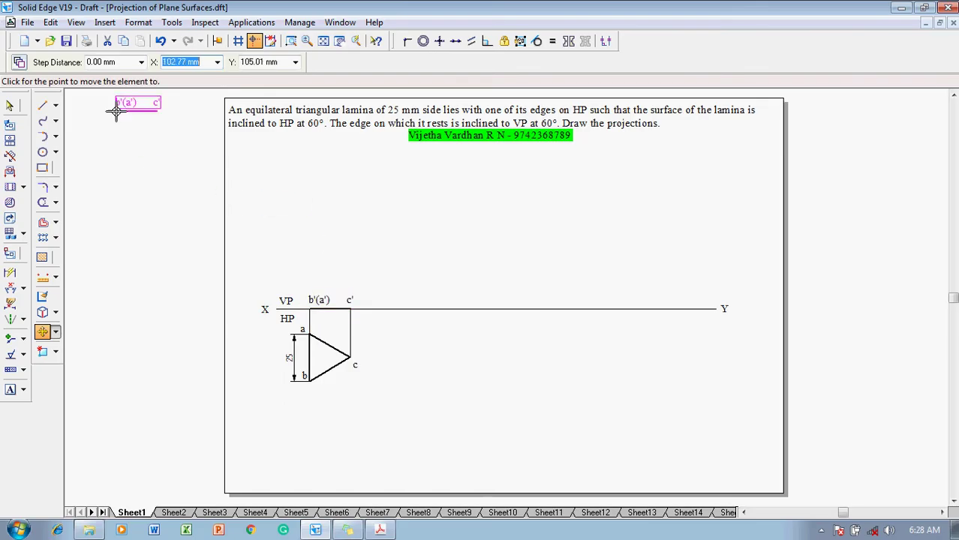
click(19, 63)
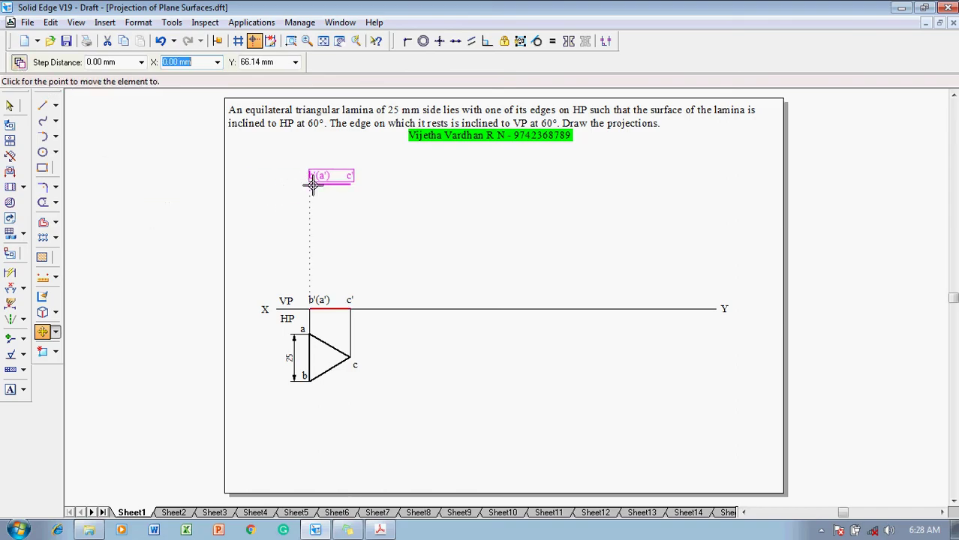
click(403, 310)
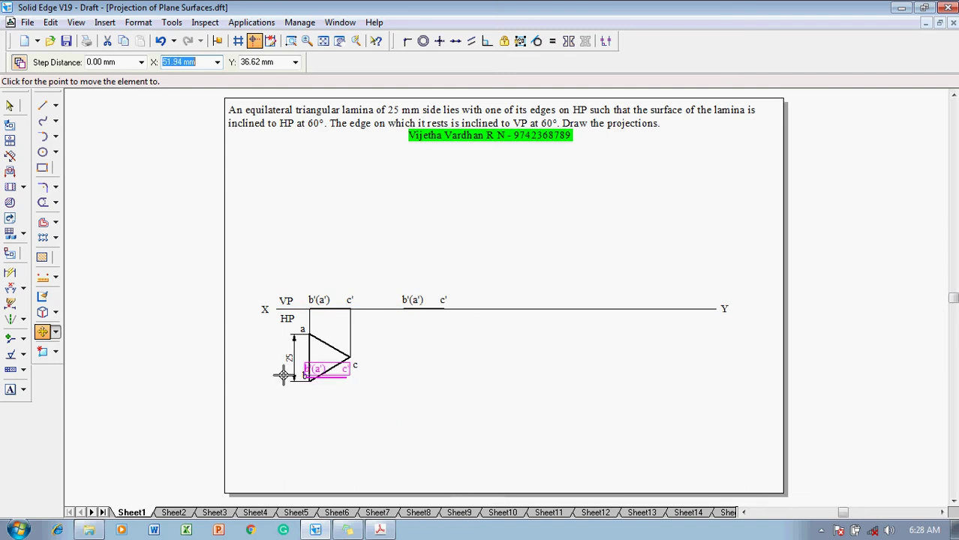
click(55, 331)
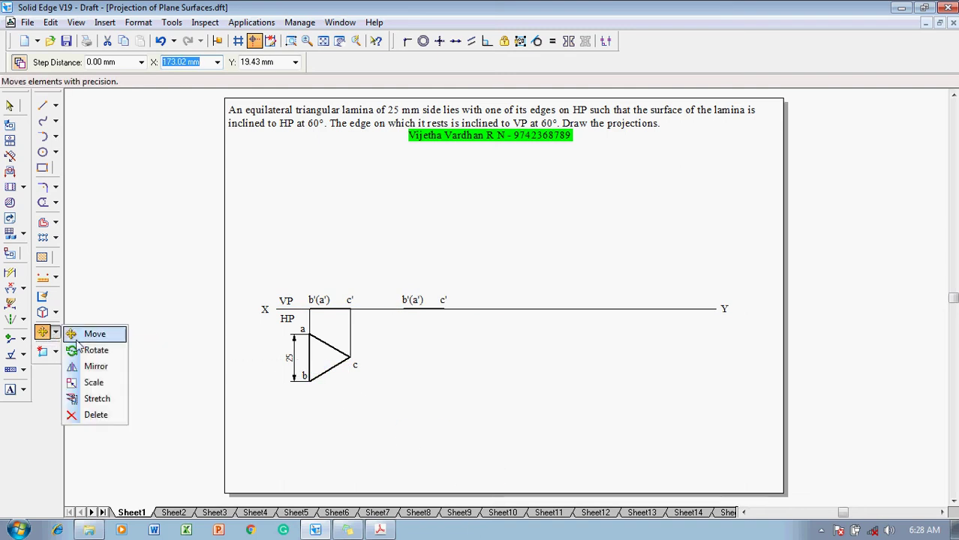
click(90, 352)
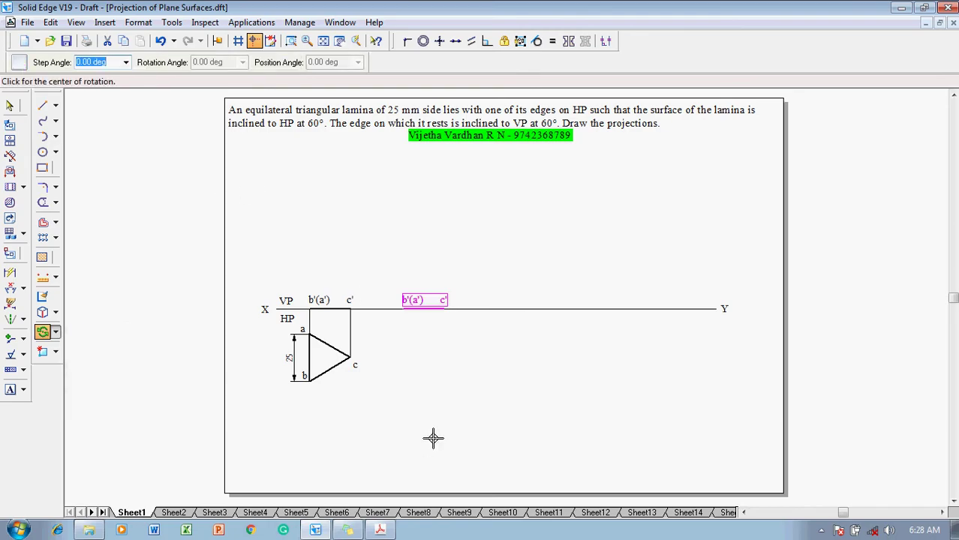
Step: Rotate the copied edge 60° about b'(a') so it rises at 60° to XY
click(403, 308)
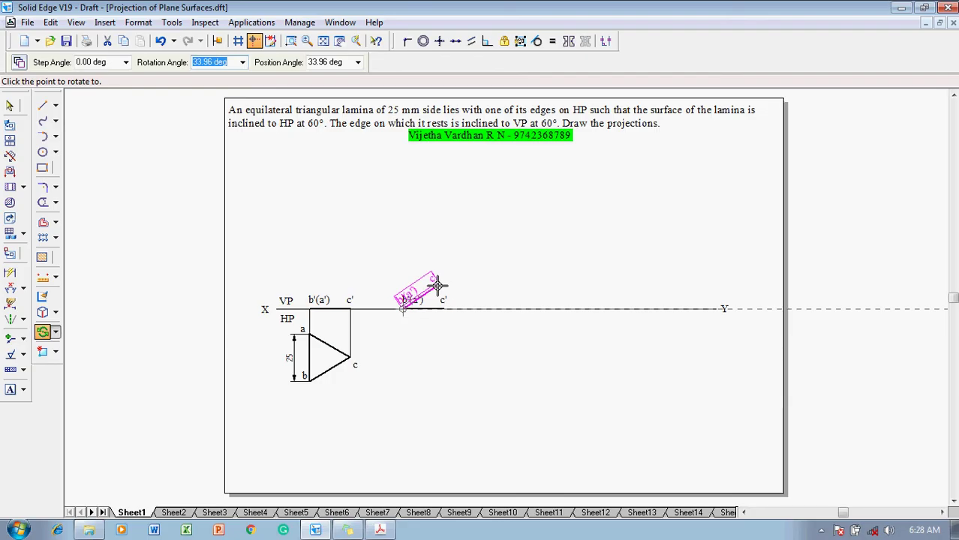
text(60)
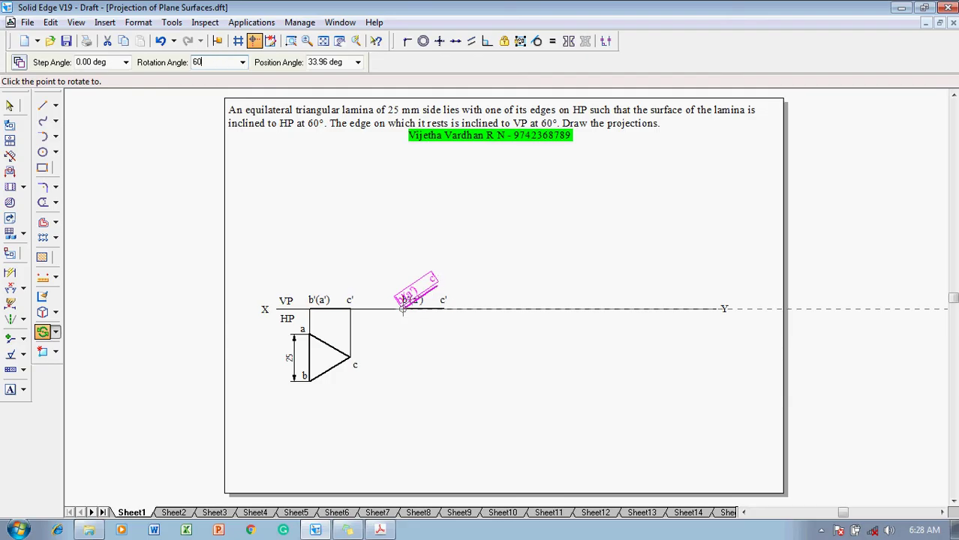
key(Return)
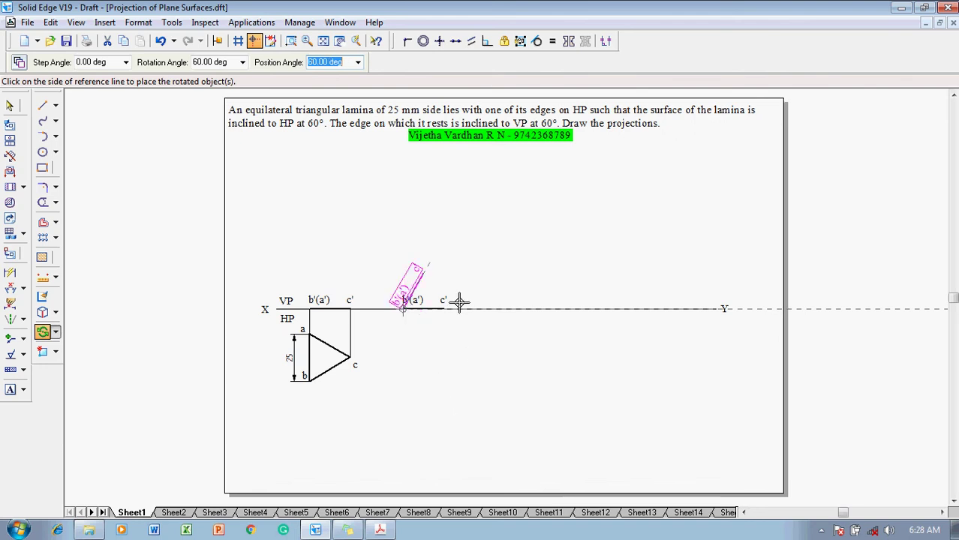
click(448, 265)
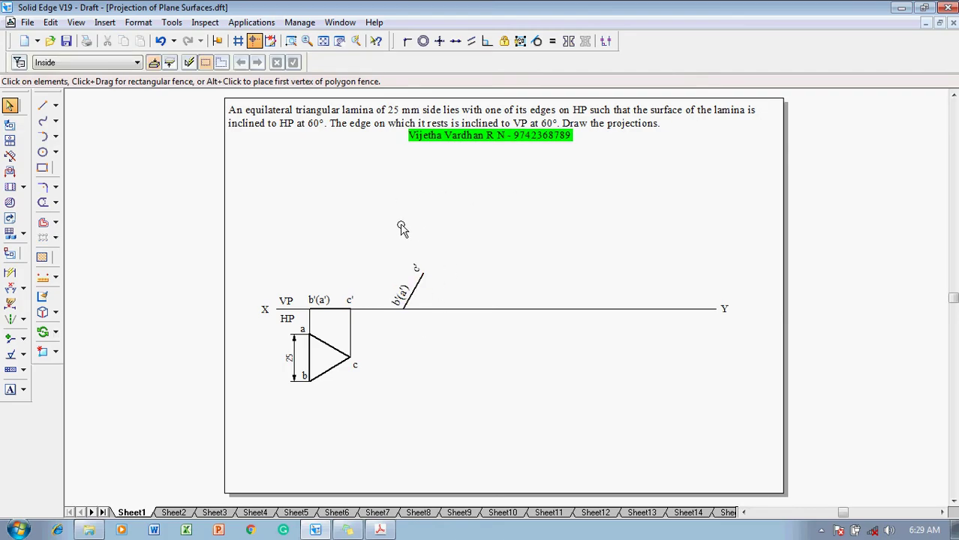
click(11, 289)
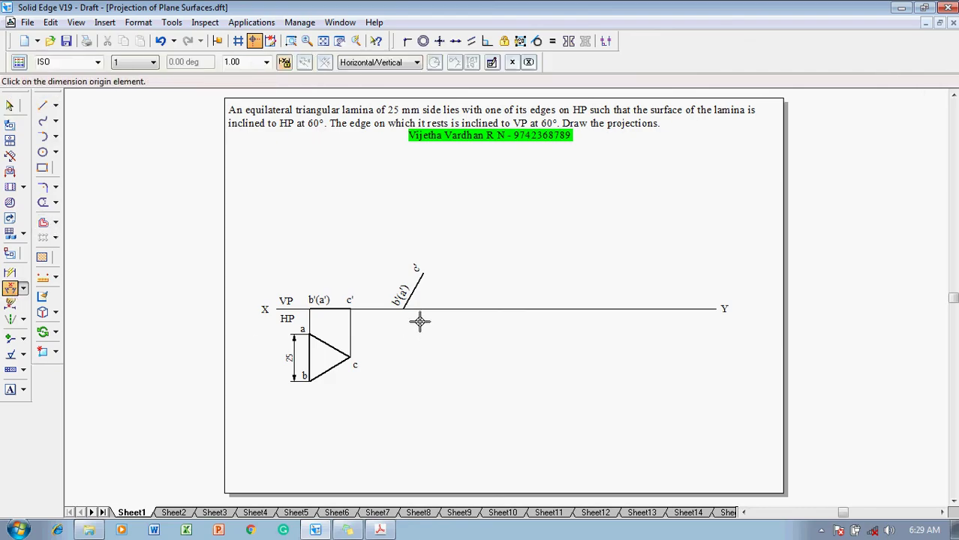
Step: Add a 60° angle dimension between the inclined edge b'(a')–c' and the XY line
click(413, 301)
click(415, 309)
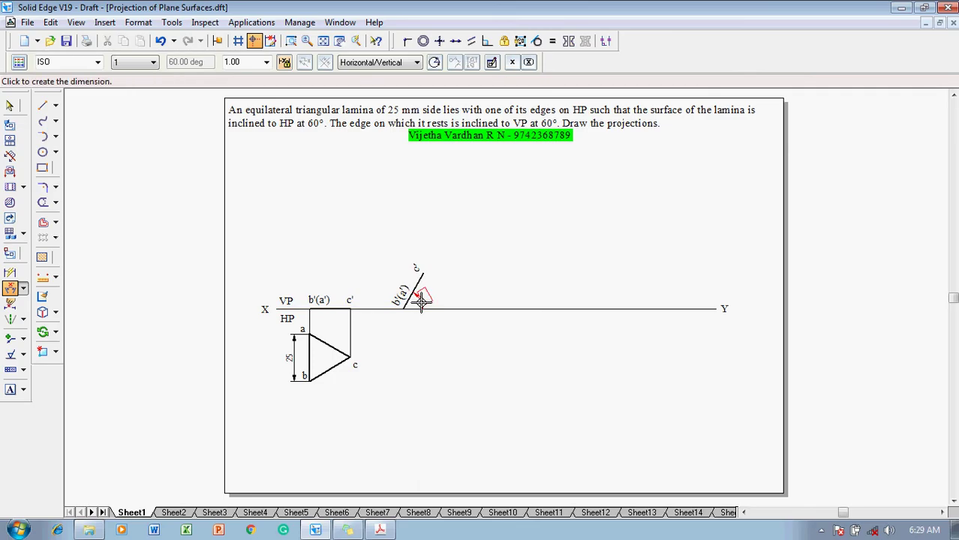
click(421, 300)
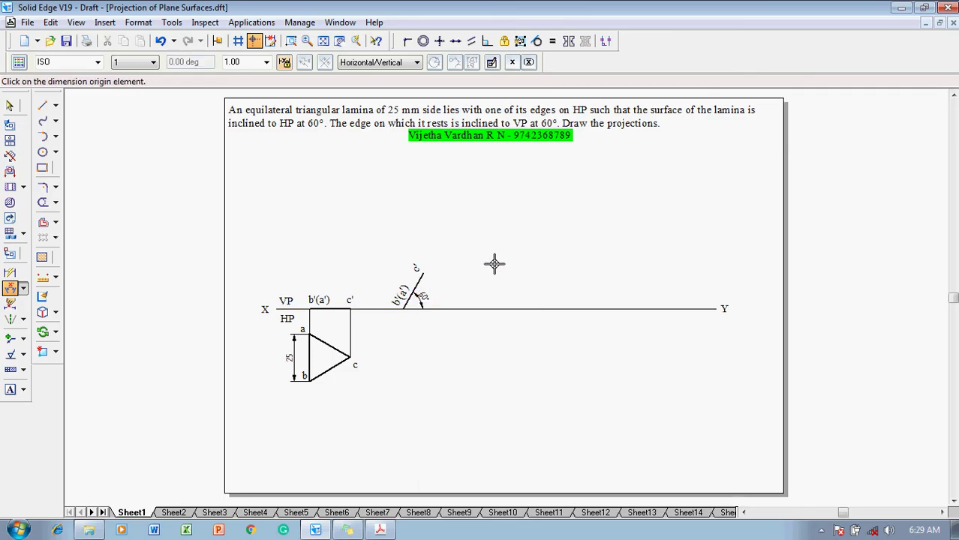
key(Escape)
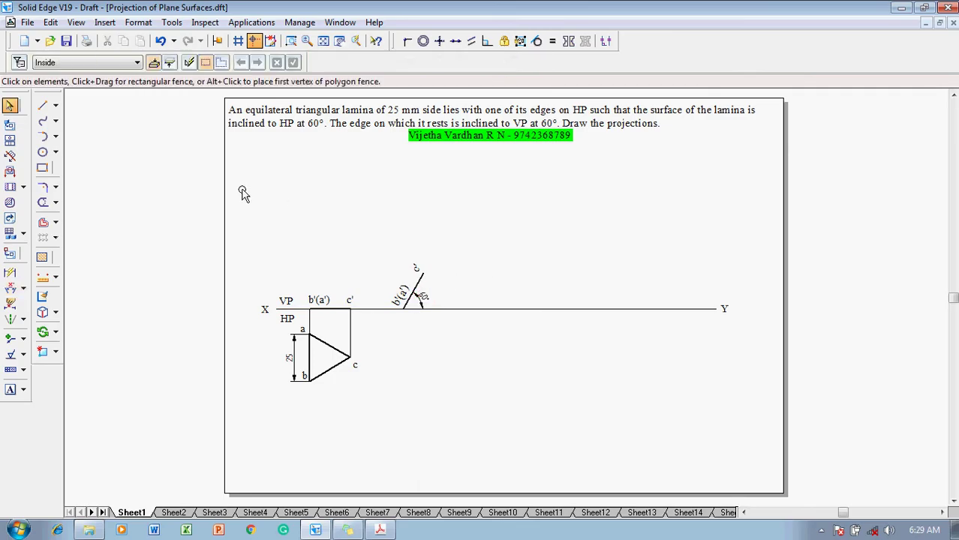
click(42, 105)
Step: Set a thin line width and draw a projector from c' down and across to c
click(139, 62)
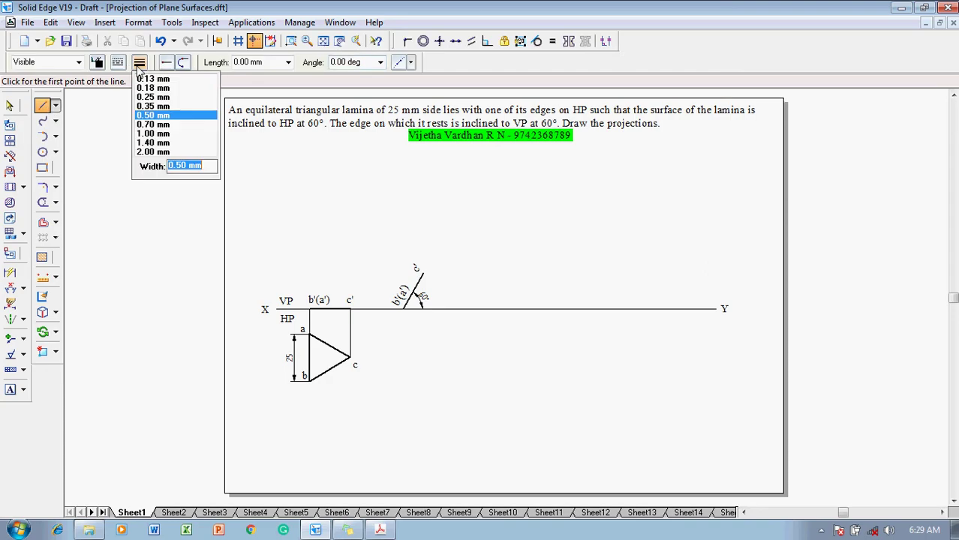
click(155, 79)
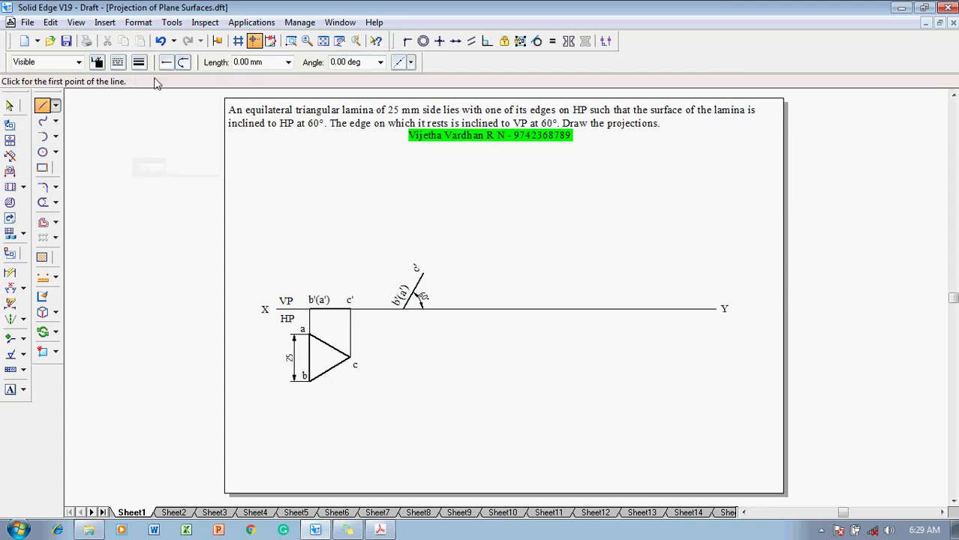
click(422, 272)
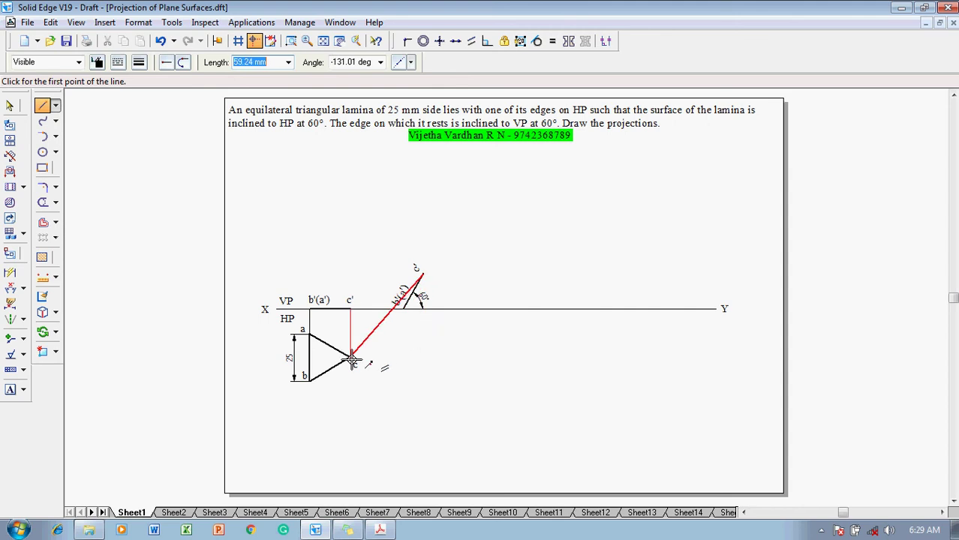
click(425, 358)
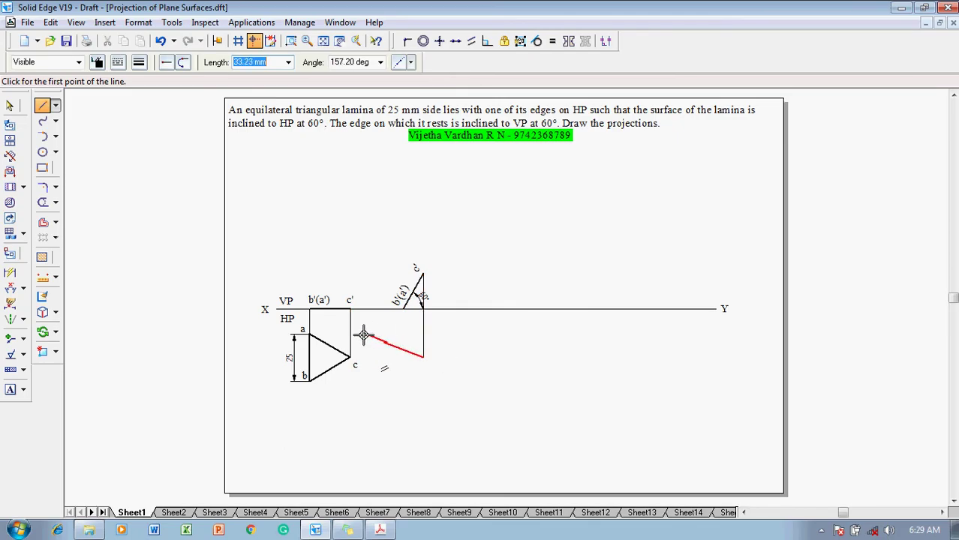
click(351, 358)
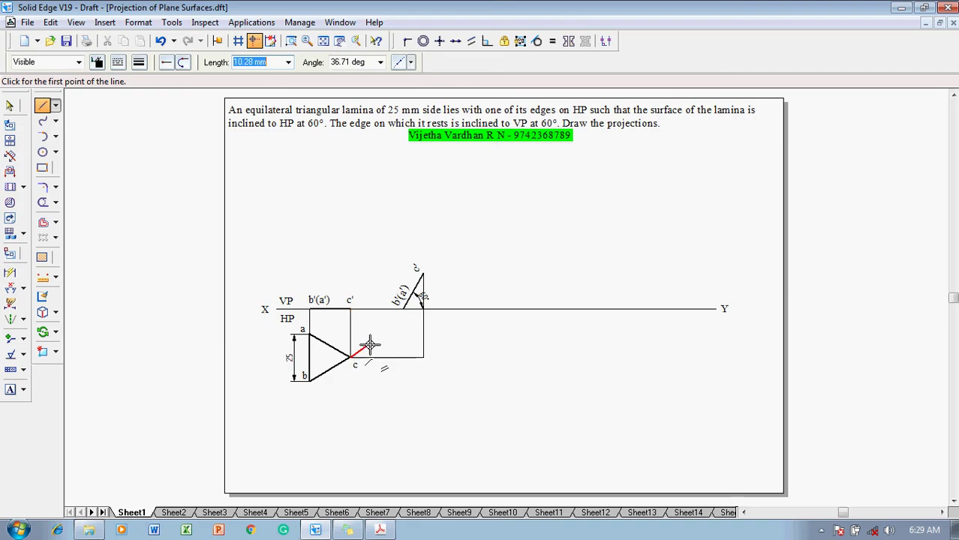
right_click(370, 345)
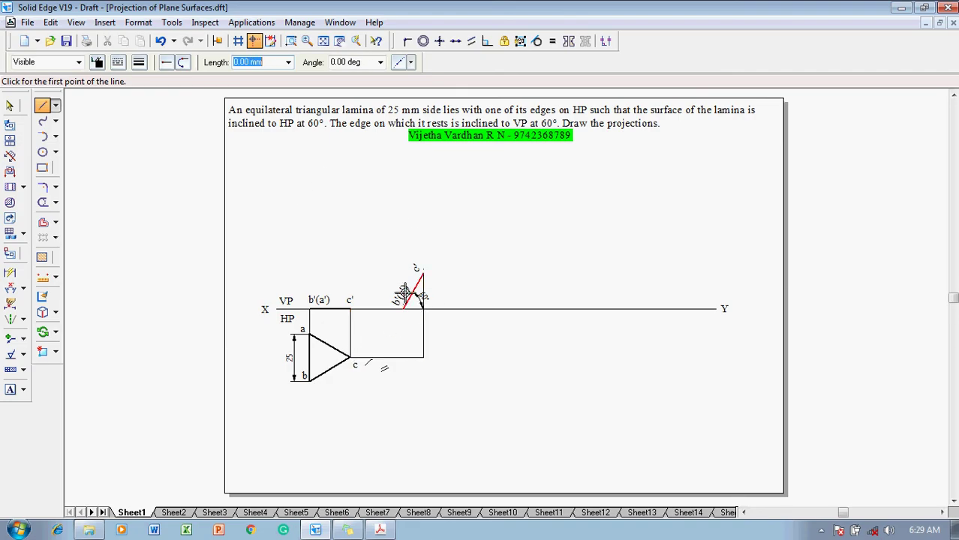
Step: Draw projectors from b'(a') down and across to b, and from a across to that vertical
click(403, 307)
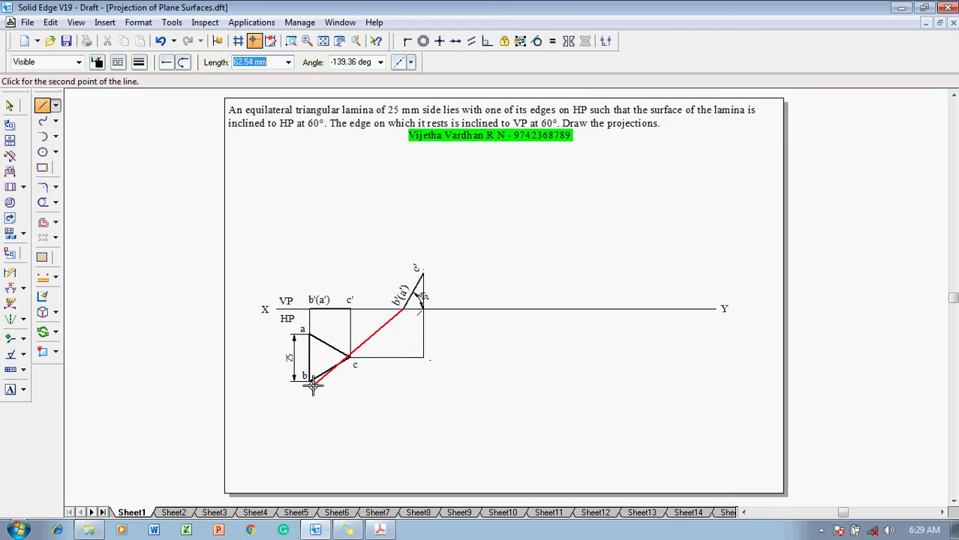
click(403, 382)
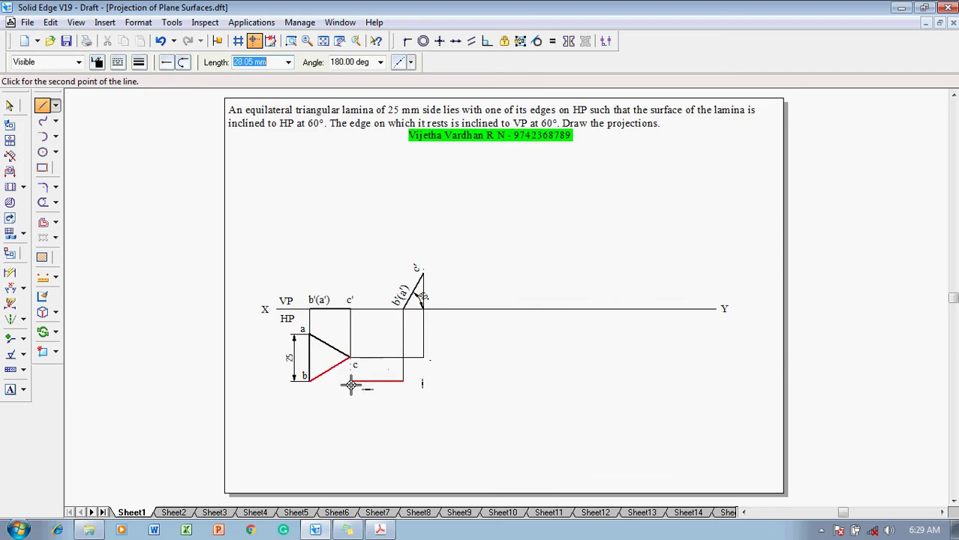
click(312, 381)
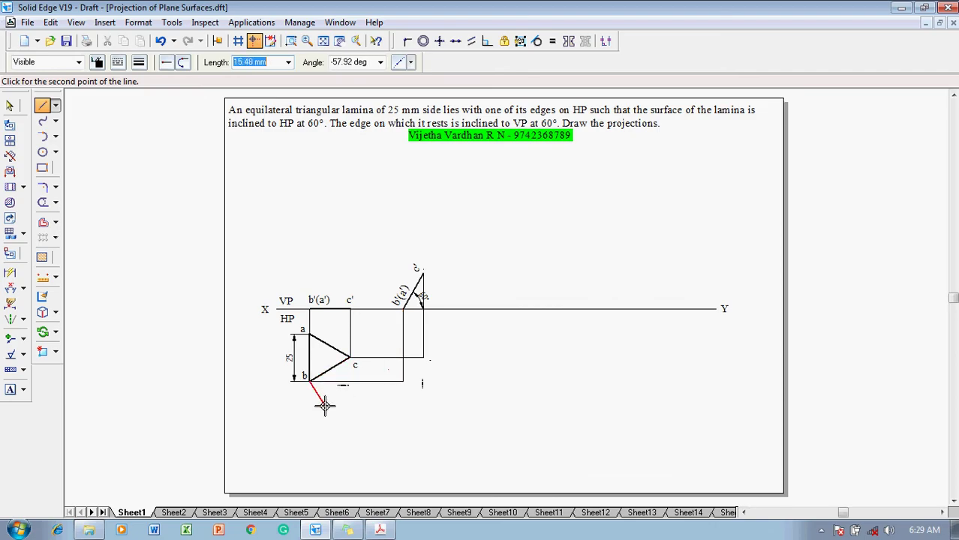
click(309, 334)
click(403, 335)
key(Escape)
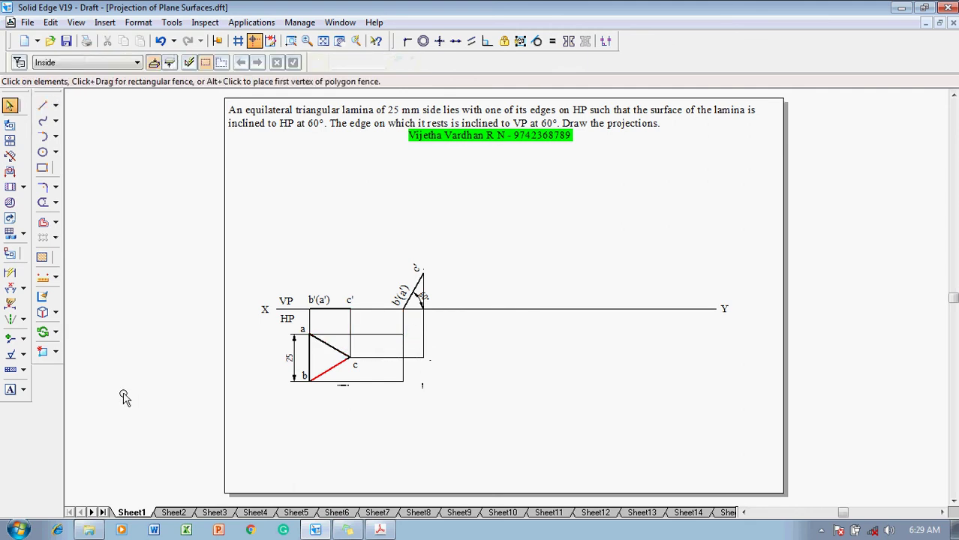
click(10, 389)
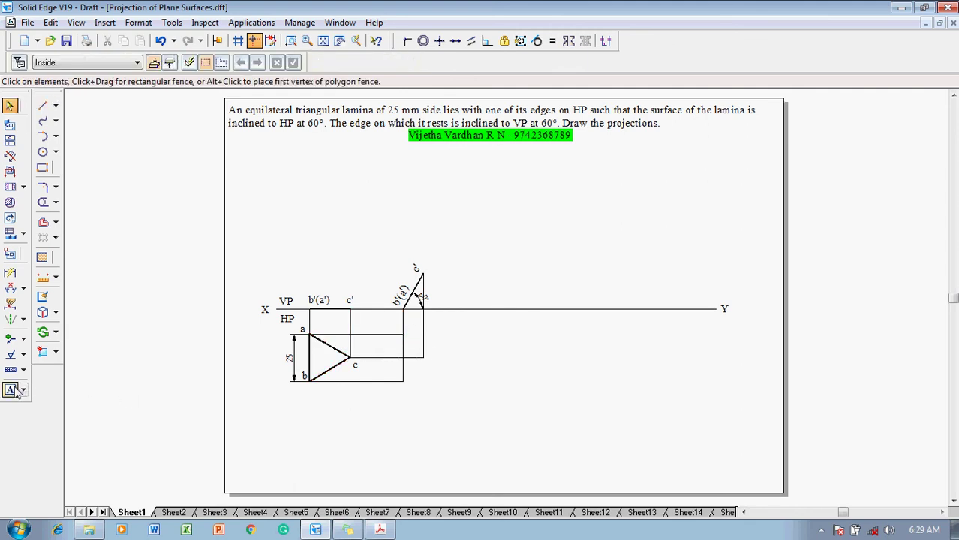
Step: Label the new top-view corners a and b at the projector intersections
click(396, 320)
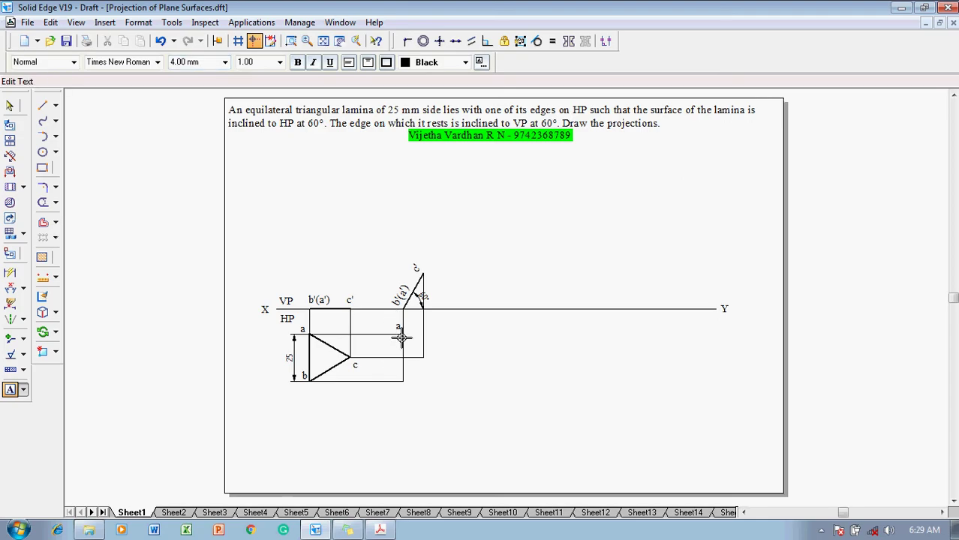
click(396, 370)
click(399, 369)
text(b)
key(Escape)
Step: Outline the new top-view triangle a-b-c in 0.50 mm thick lines
click(44, 112)
click(139, 63)
click(153, 115)
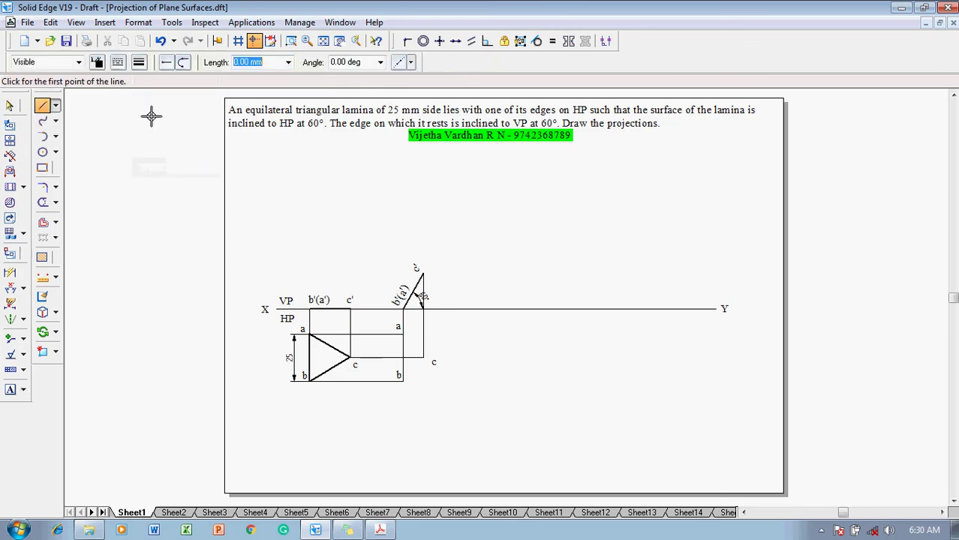
click(403, 334)
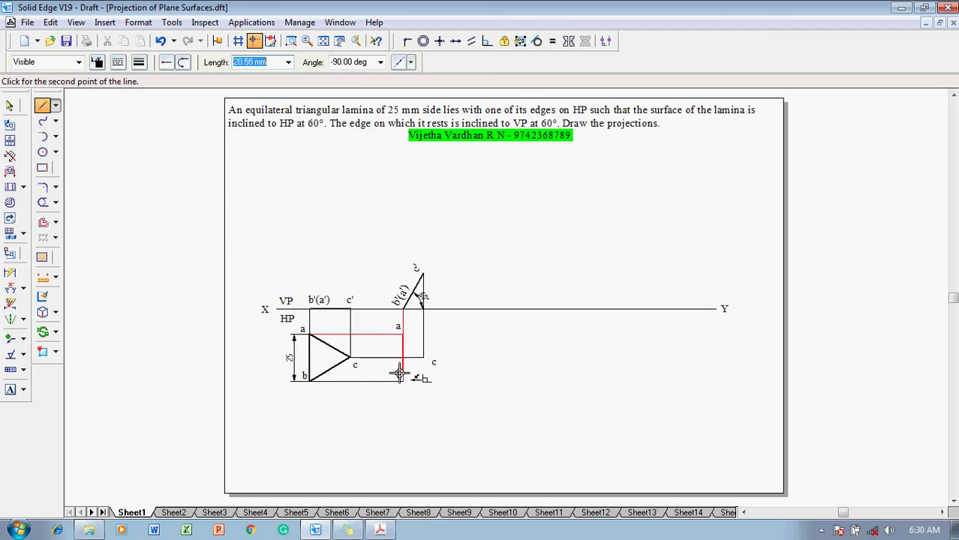
click(403, 381)
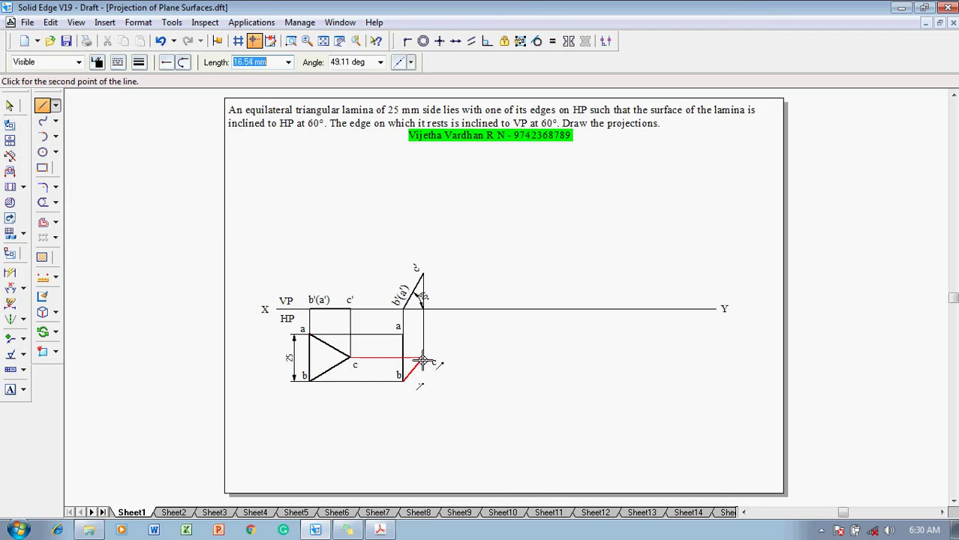
click(423, 358)
click(403, 334)
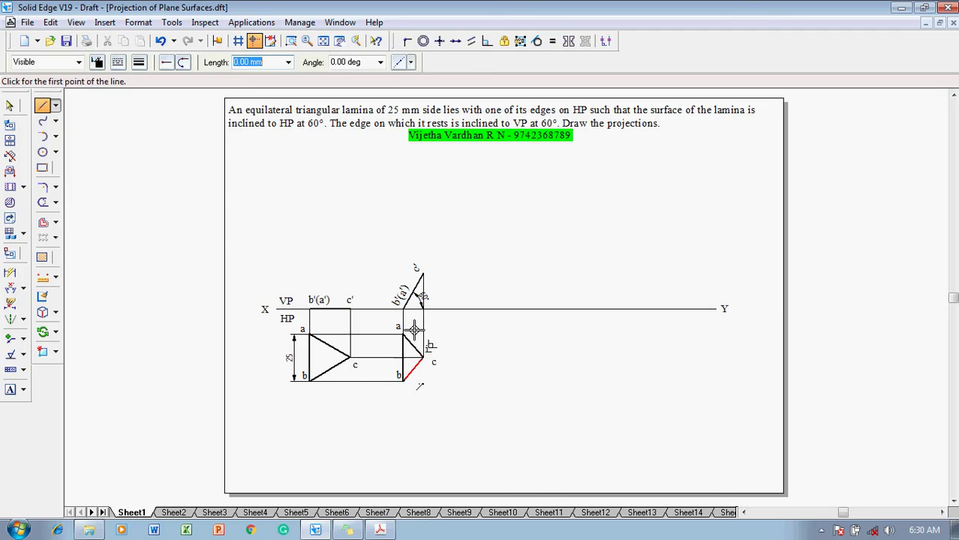
key(Escape)
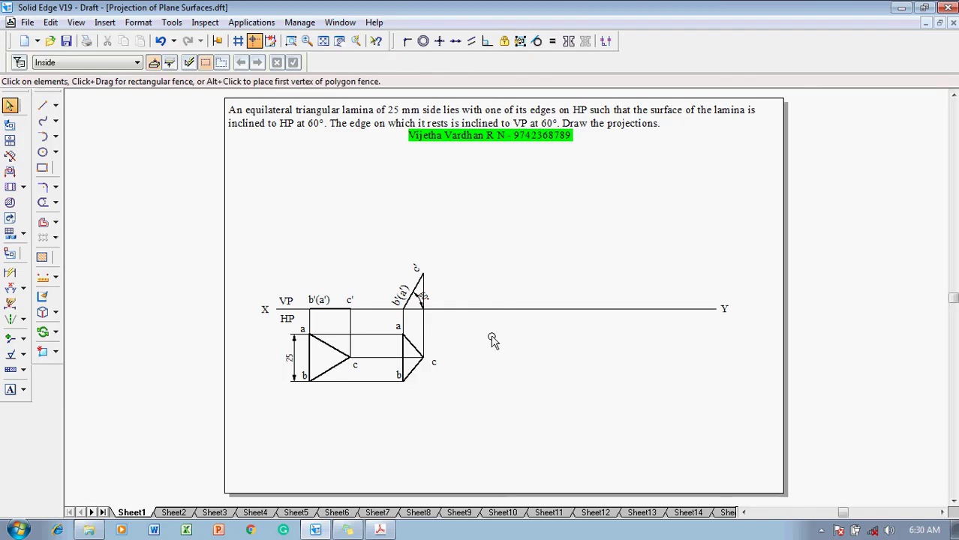